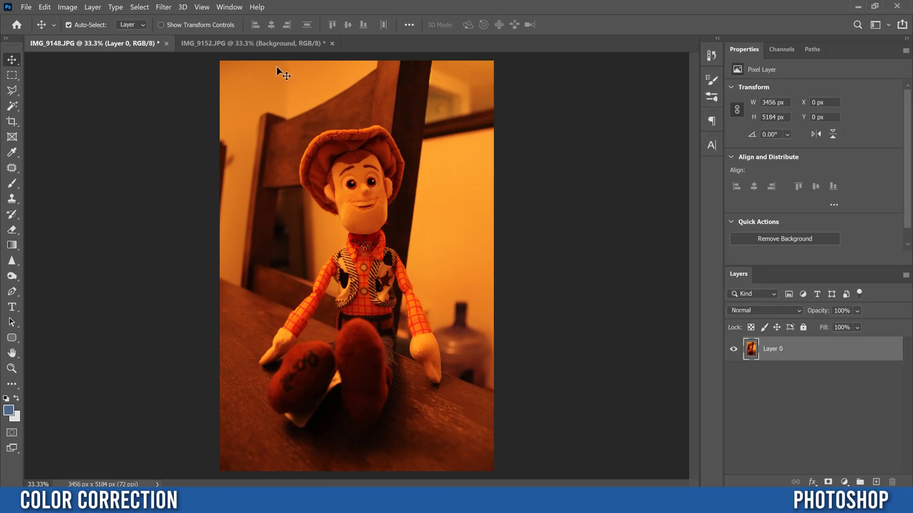
- Close the IMG_9152 console photo so the toy cowboy IMG_9148 is the only open document
{"action": "left_click", "coordinate": [266, 44]}
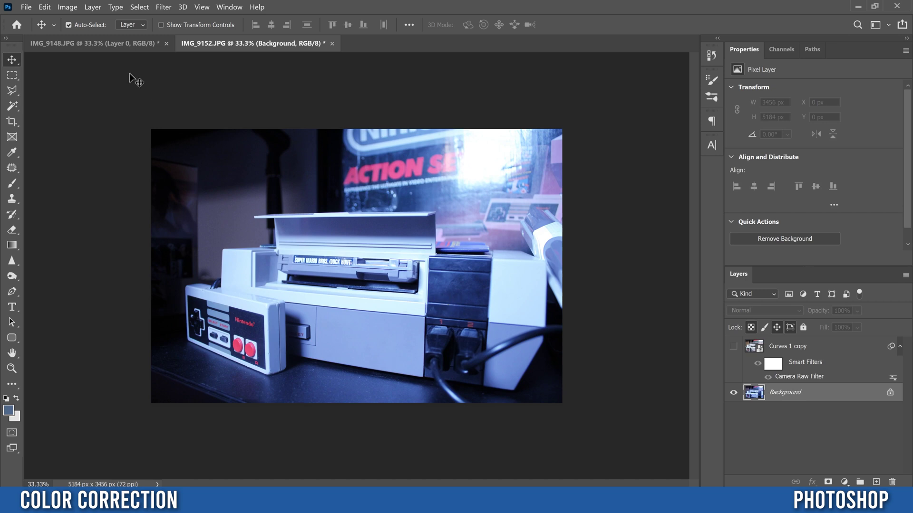
{"action": "left_click", "coordinate": [87, 44]}
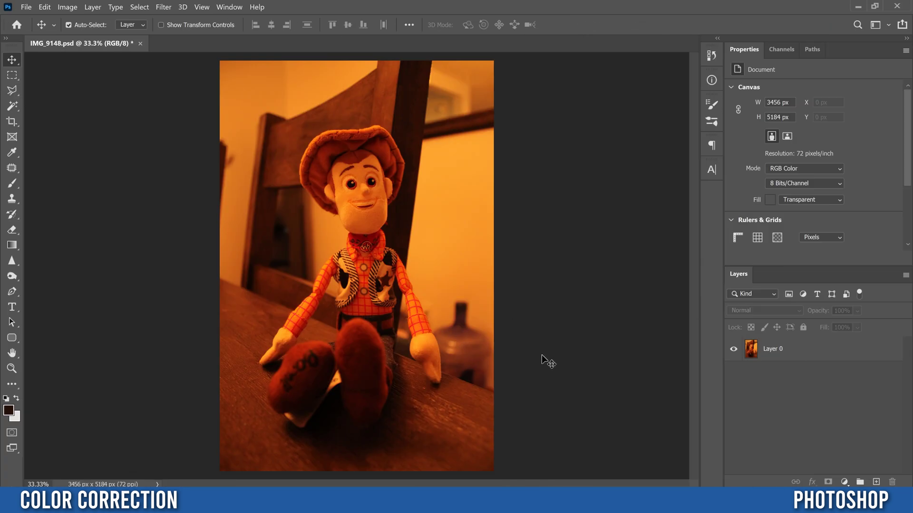
- Add a new Layer 1 above the photo, filled with 50% Gray
{"action": "left_click", "coordinate": [876, 481]}
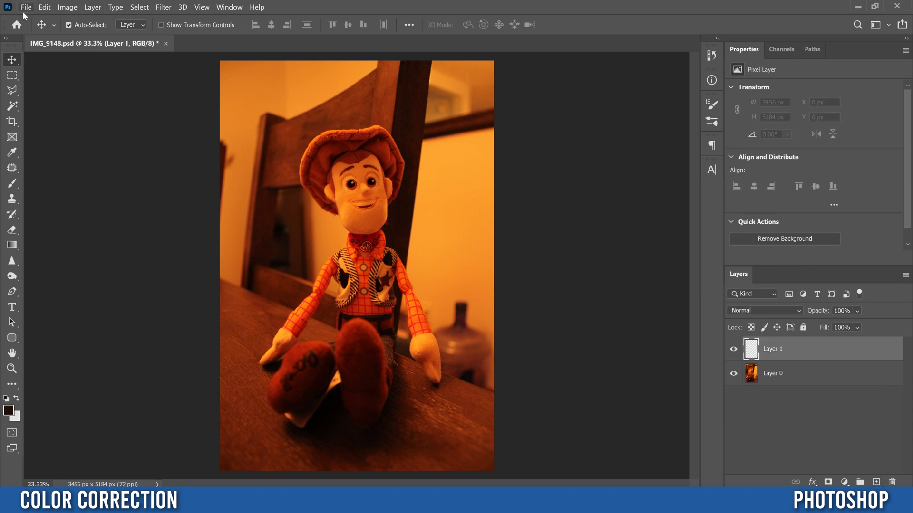
{"action": "left_click", "coordinate": [44, 7]}
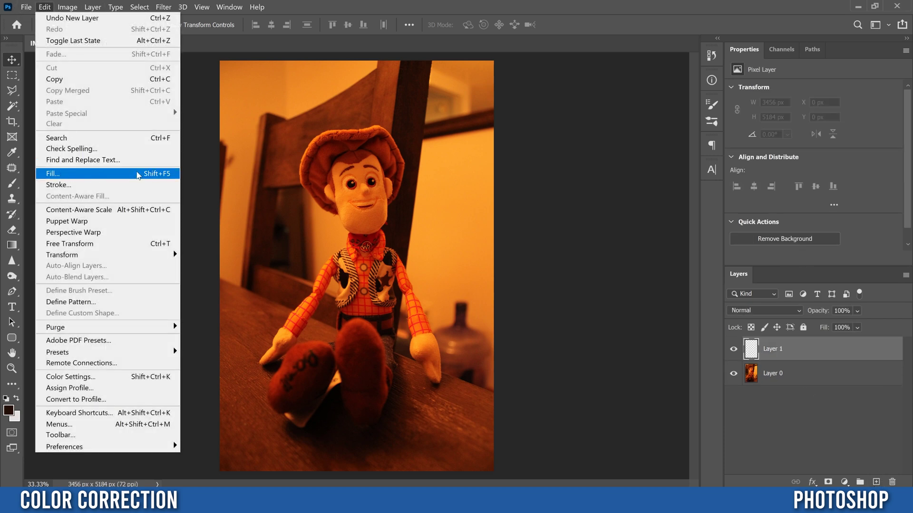
{"action": "left_click", "coordinate": [138, 174]}
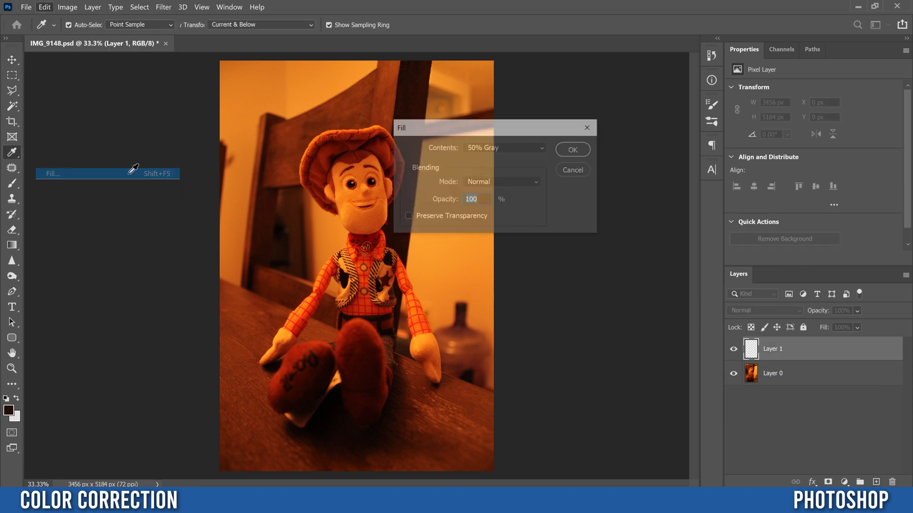
{"action": "left_click", "coordinate": [486, 147]}
{"action": "left_click", "coordinate": [479, 251]}
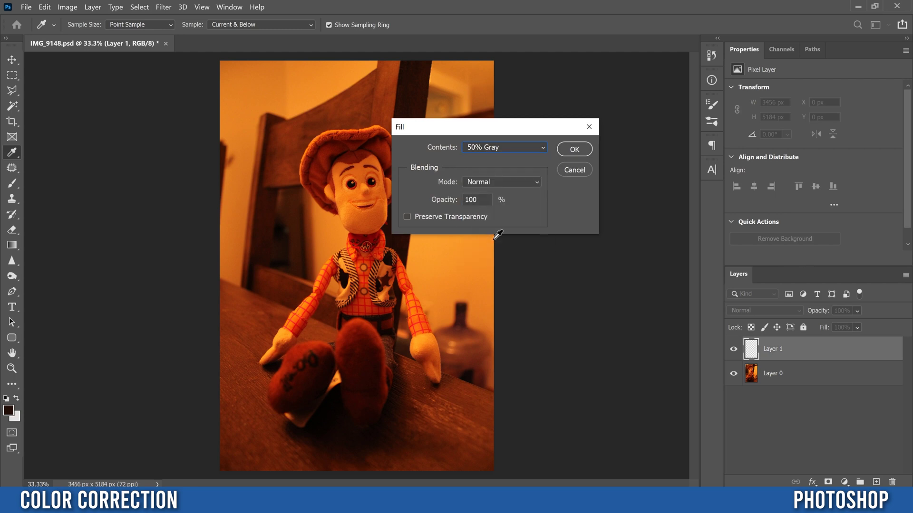
{"action": "left_click", "coordinate": [573, 149]}
{"action": "key", "text": "v"}
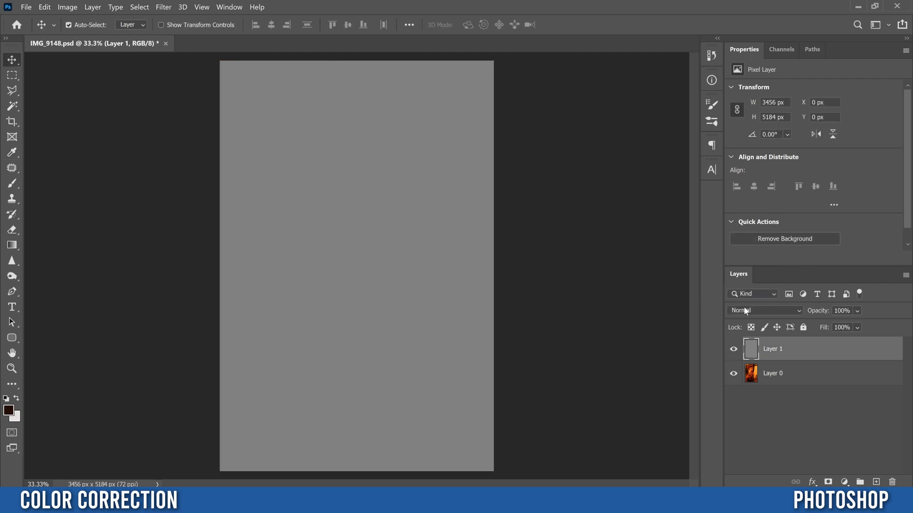
- Set the gray Layer 1 blend mode to Difference
{"action": "left_click", "coordinate": [768, 310]}
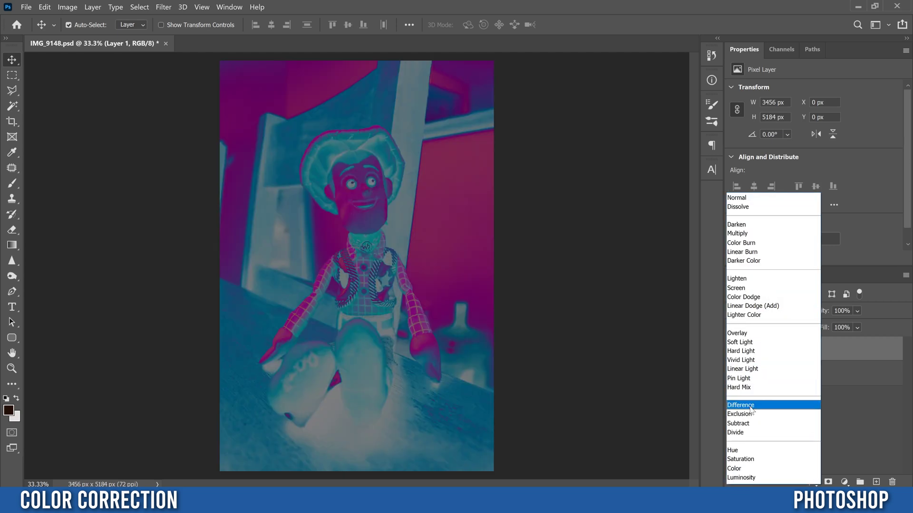
{"action": "left_click", "coordinate": [750, 407]}
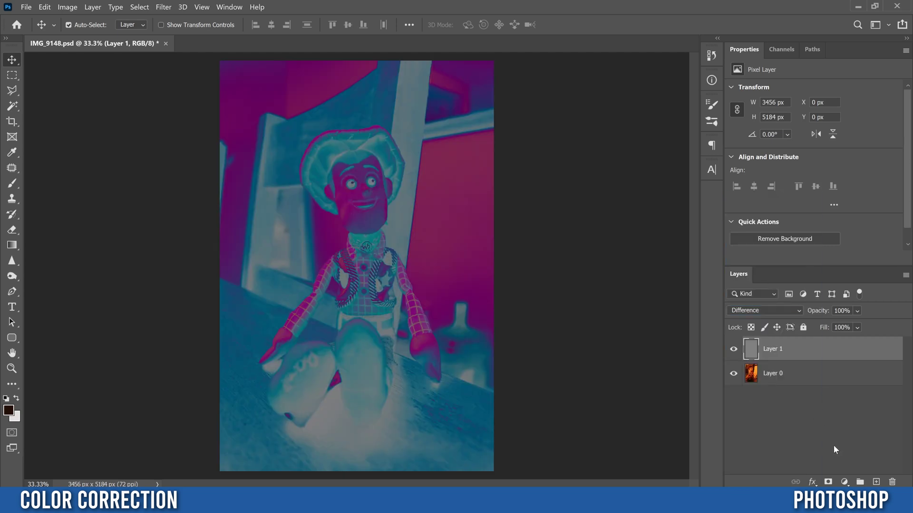
{"action": "left_click", "coordinate": [844, 483]}
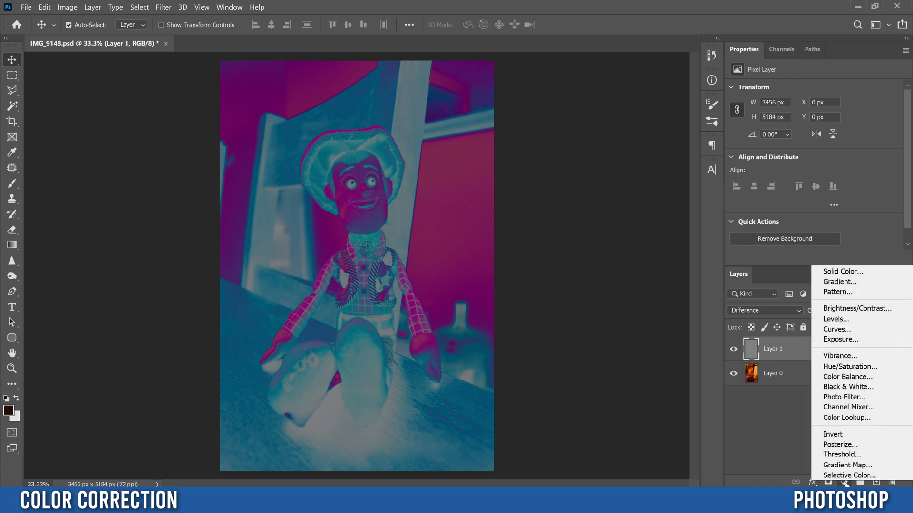
- Add a Threshold layer, lower it to small black areas, and mark the darkest spot with a color sampler
{"action": "left_click", "coordinate": [841, 455]}
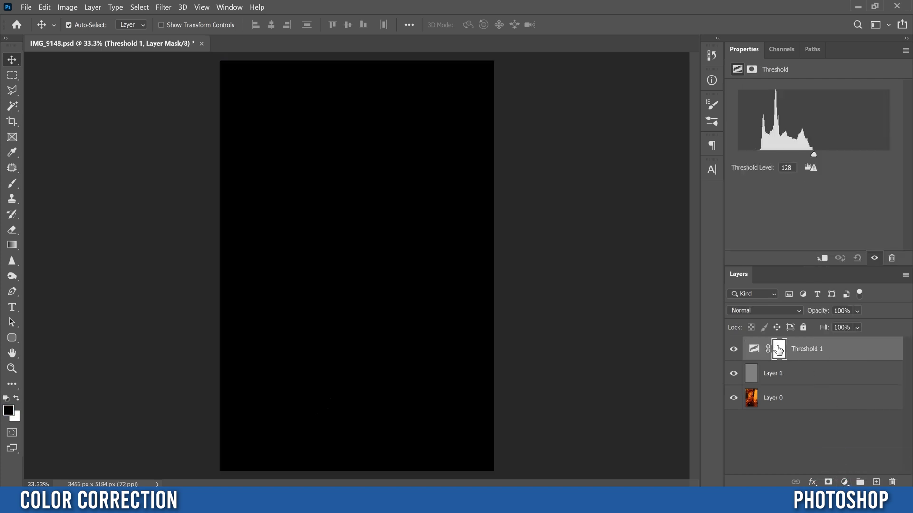
{"action": "left_click_drag", "start_coordinate": [814, 156], "coordinate": [762, 154]}
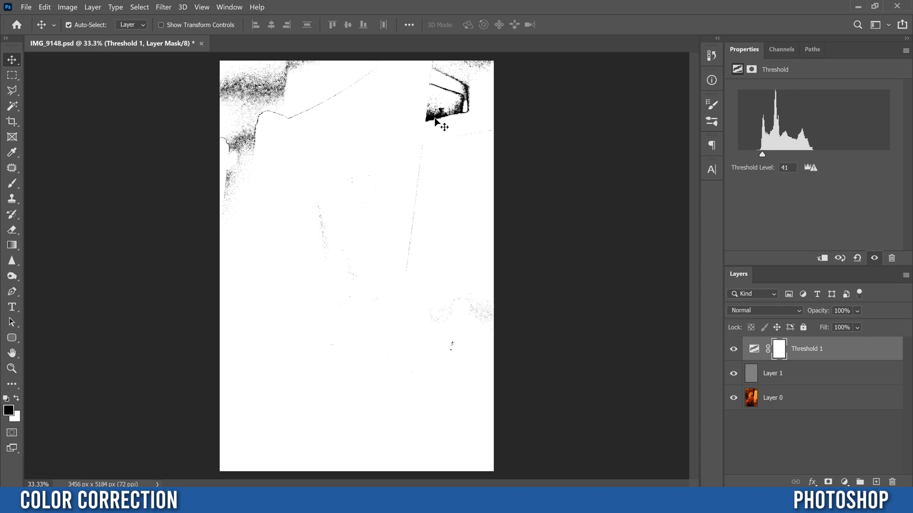
{"action": "left_click", "coordinate": [11, 154]}
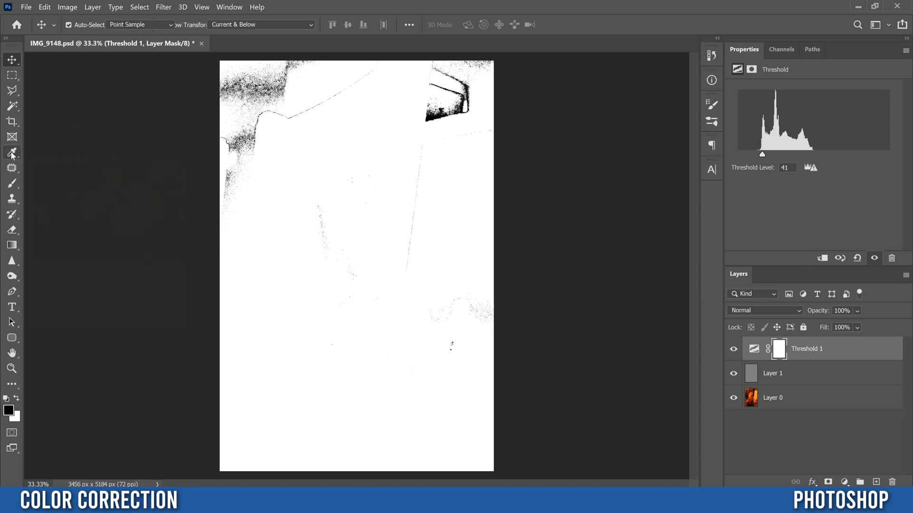
{"action": "left_click", "coordinate": [431, 113], "text": "shift"}
{"action": "left_click", "coordinate": [429, 116], "text": "shift"}
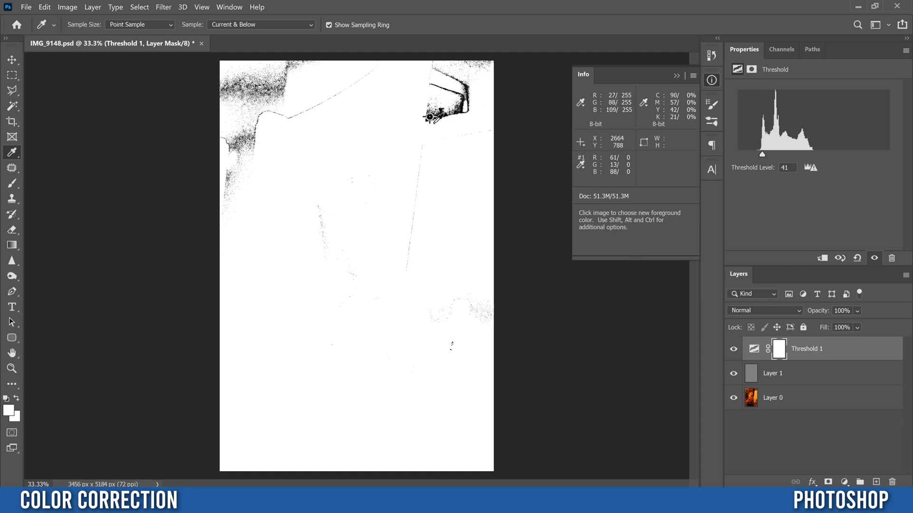
- Hide and delete the Threshold 1 and gray Layer 1 helper layers, leaving Layer 0
{"action": "left_click", "coordinate": [733, 350]}
{"action": "left_click", "coordinate": [734, 373]}
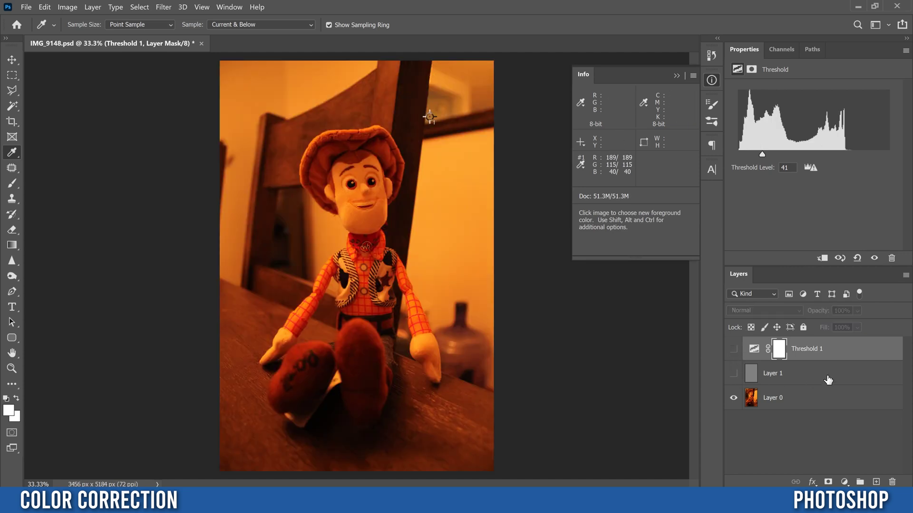
{"action": "left_click", "coordinate": [842, 352]}
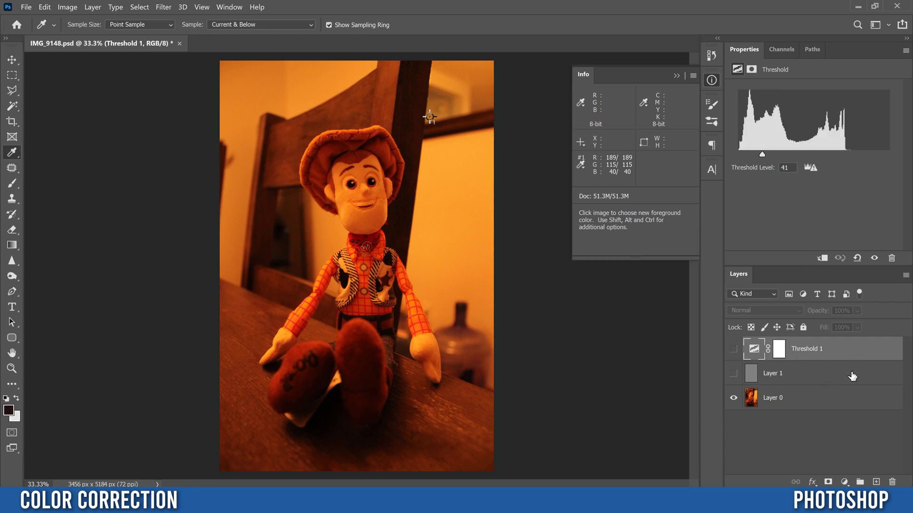
{"action": "left_click", "coordinate": [811, 376], "text": "ctrl"}
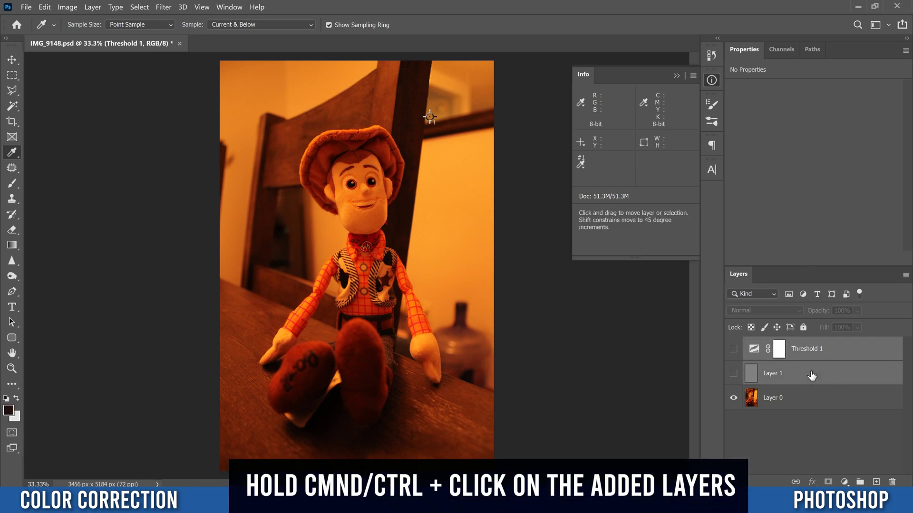
{"action": "left_click", "coordinate": [892, 482]}
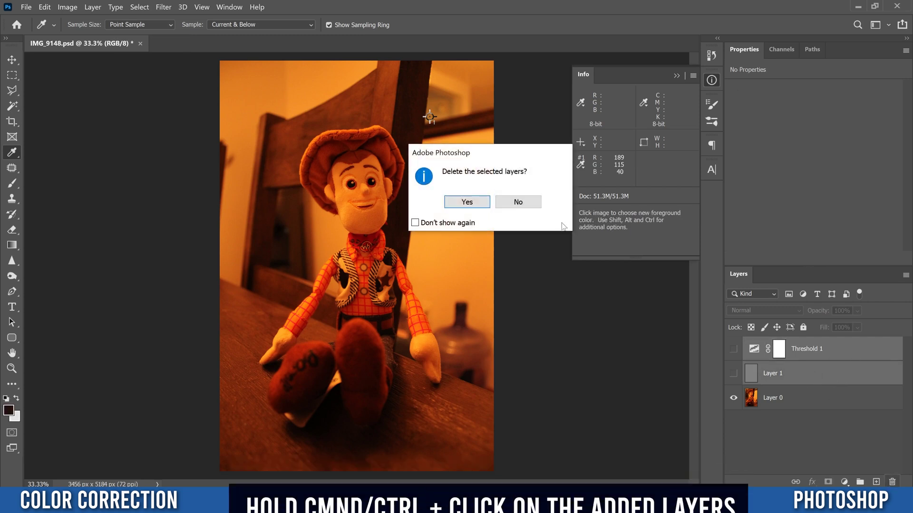
{"action": "left_click", "coordinate": [467, 202]}
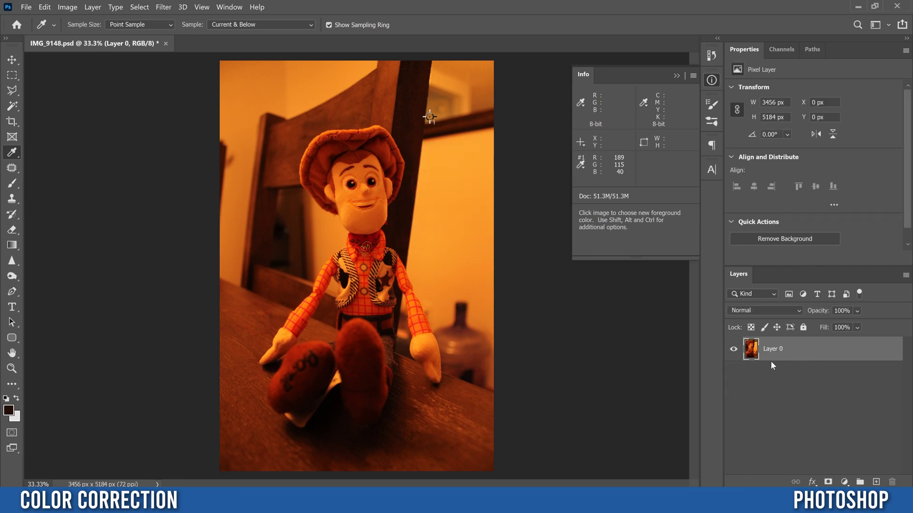
- Add a Curves 1 adjustment layer with its gray point set at the chair-top color sampler
{"action": "left_click", "coordinate": [844, 483]}
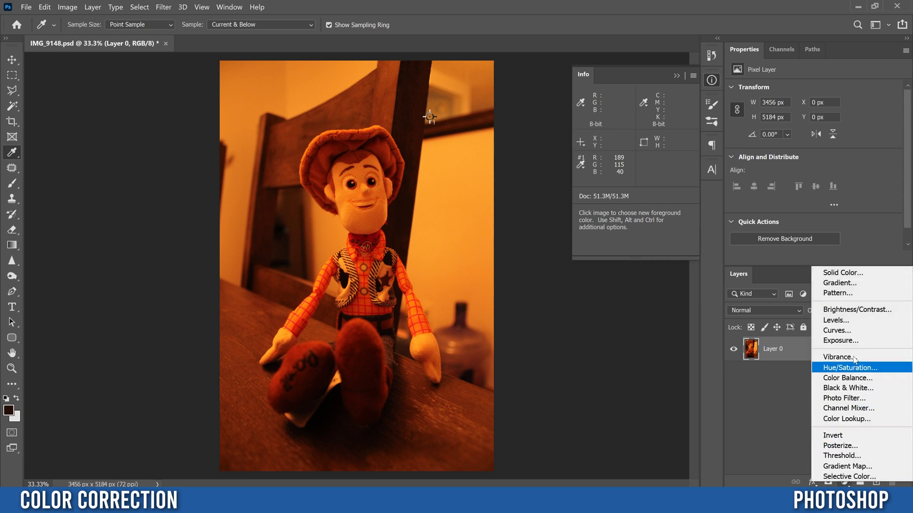
{"action": "left_click", "coordinate": [846, 331]}
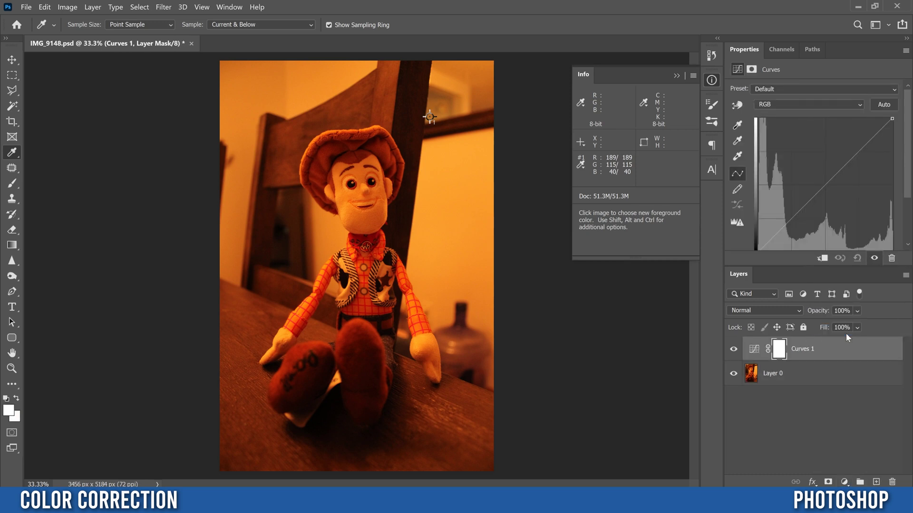
{"action": "left_click", "coordinate": [737, 141]}
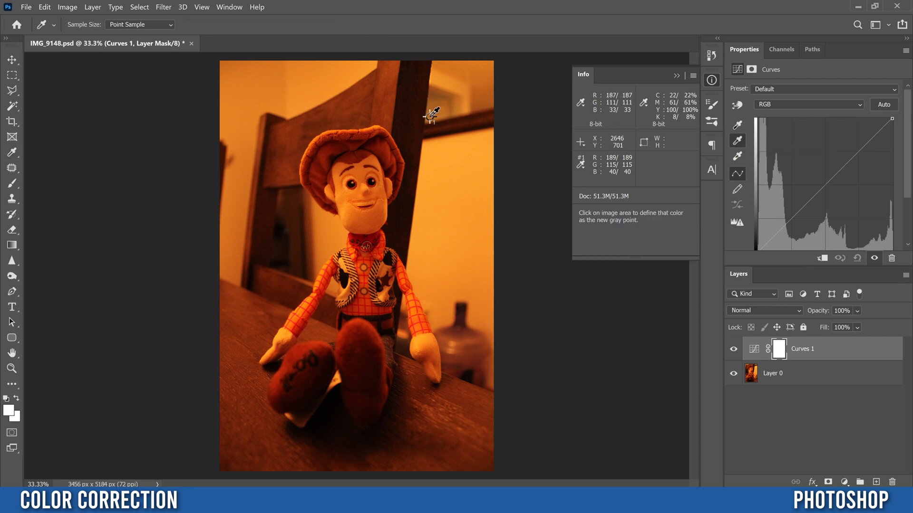
{"action": "left_click", "coordinate": [430, 116]}
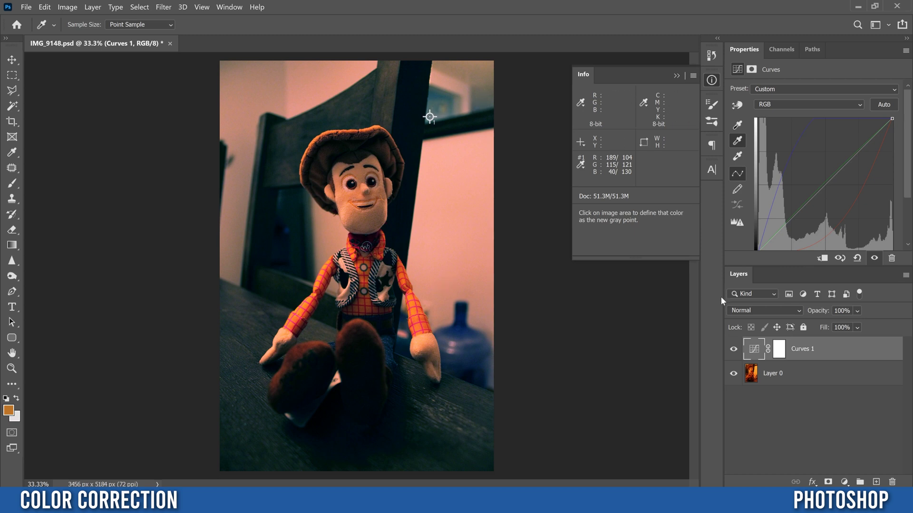
- Close the Info panel and try face, boot and chair marker as Curves gray point, settling on the vest
{"action": "left_click", "coordinate": [675, 76]}
{"action": "left_click", "coordinate": [12, 60]}
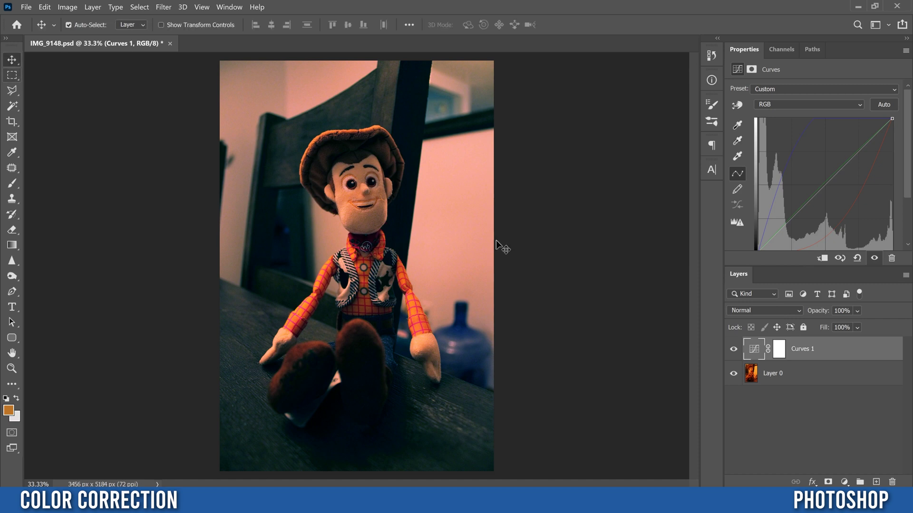
{"action": "left_click", "coordinate": [737, 142]}
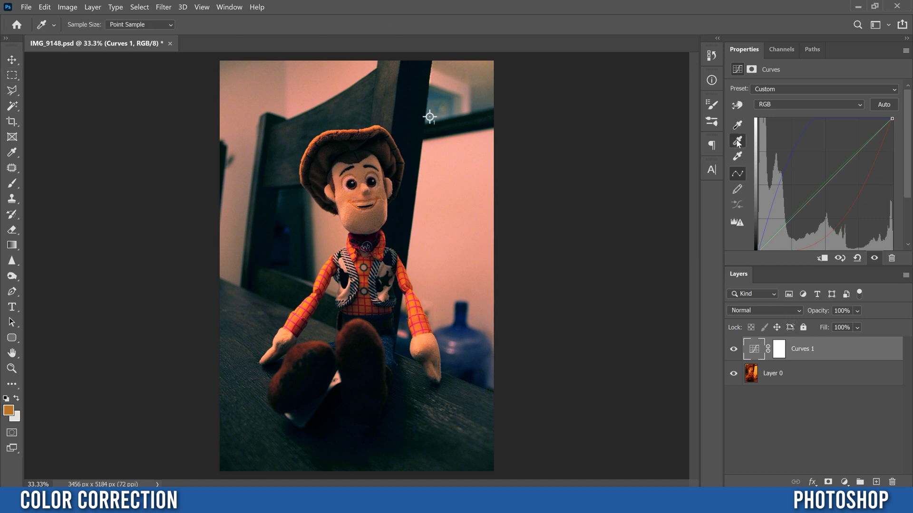
{"action": "left_click", "coordinate": [354, 211]}
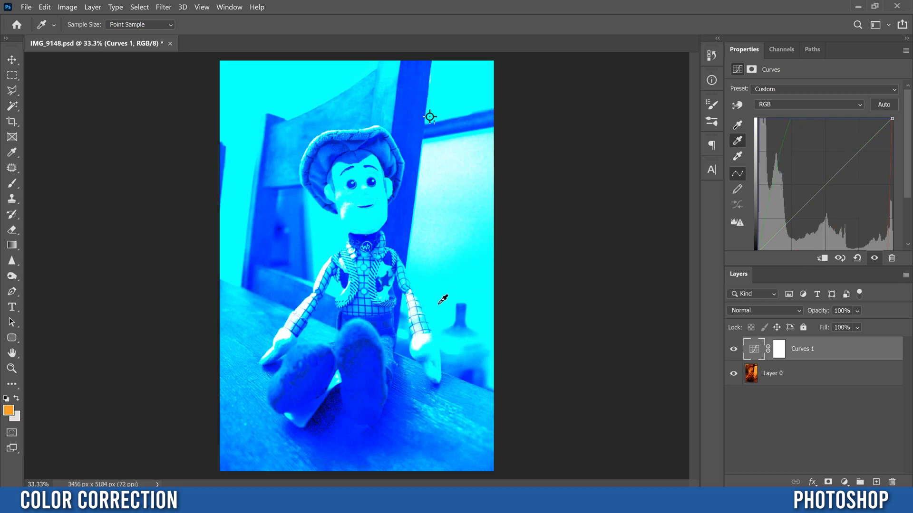
{"action": "left_click", "coordinate": [302, 416]}
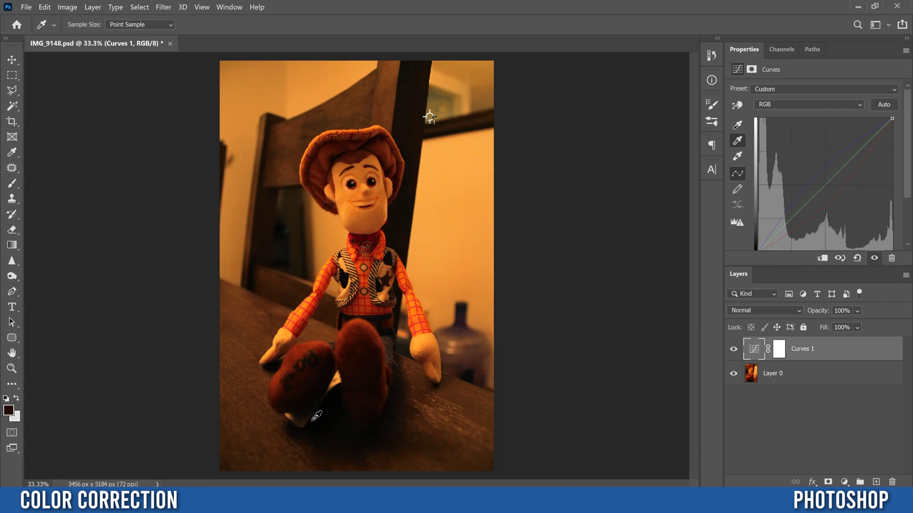
{"action": "left_click", "coordinate": [389, 279]}
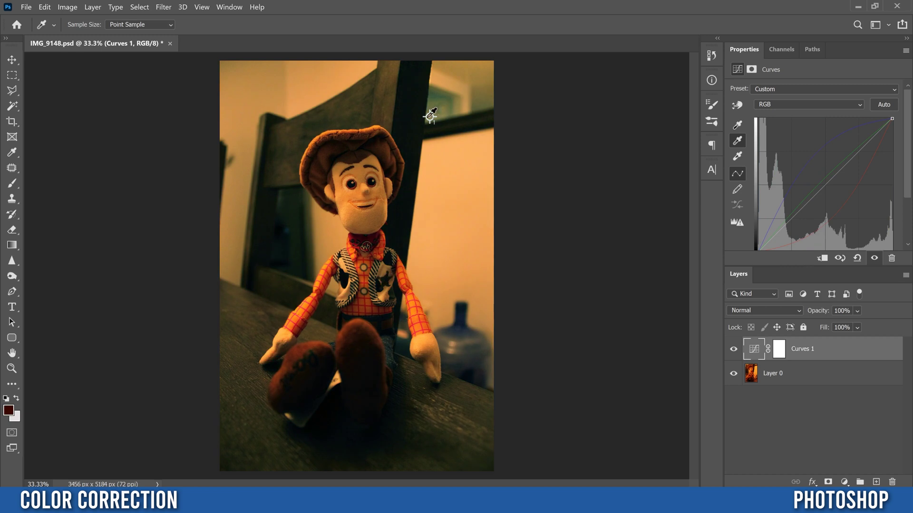
{"action": "left_click", "coordinate": [430, 117]}
{"action": "left_click", "coordinate": [388, 280]}
- Merge copies of Layer 0 and Curves 1 into a Curves 1 copy smart object and open Camera Raw Filter
{"action": "left_click", "coordinate": [784, 373], "text": "ctrl"}
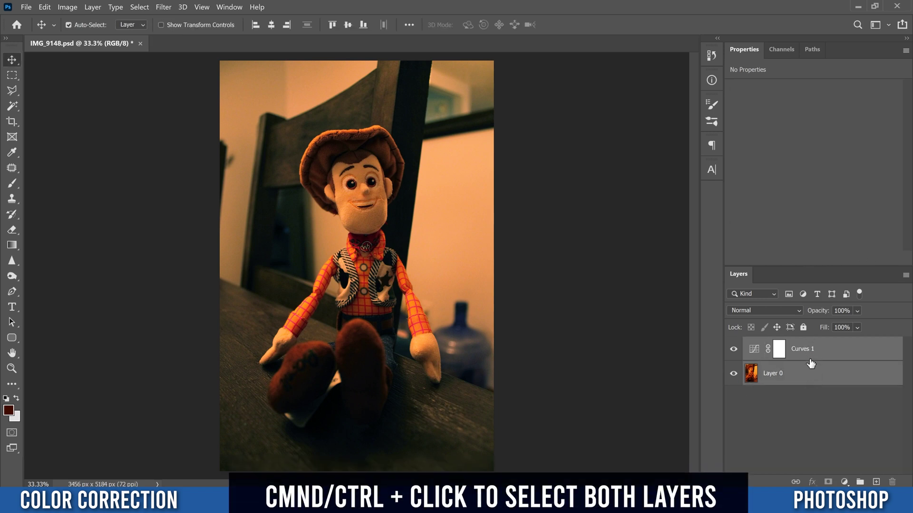
{"action": "key", "text": "ctrl+j"}
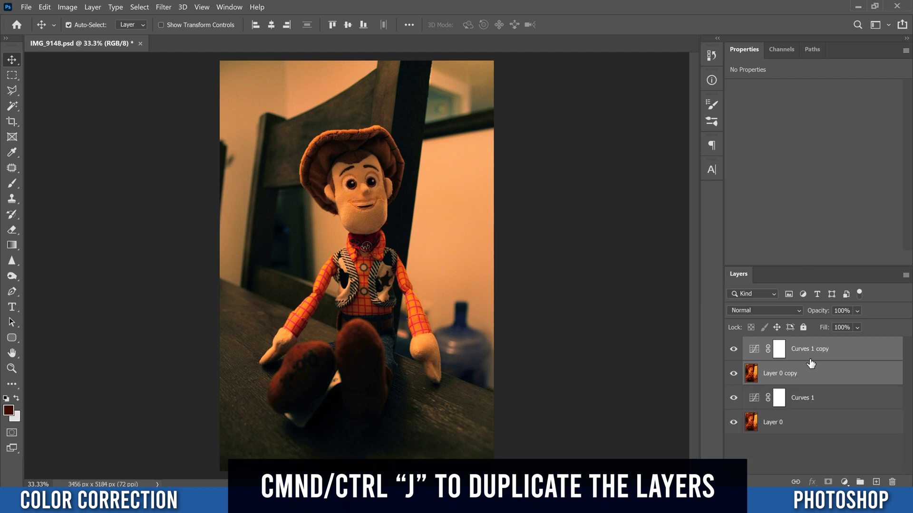
{"action": "key", "text": "ctrl+e"}
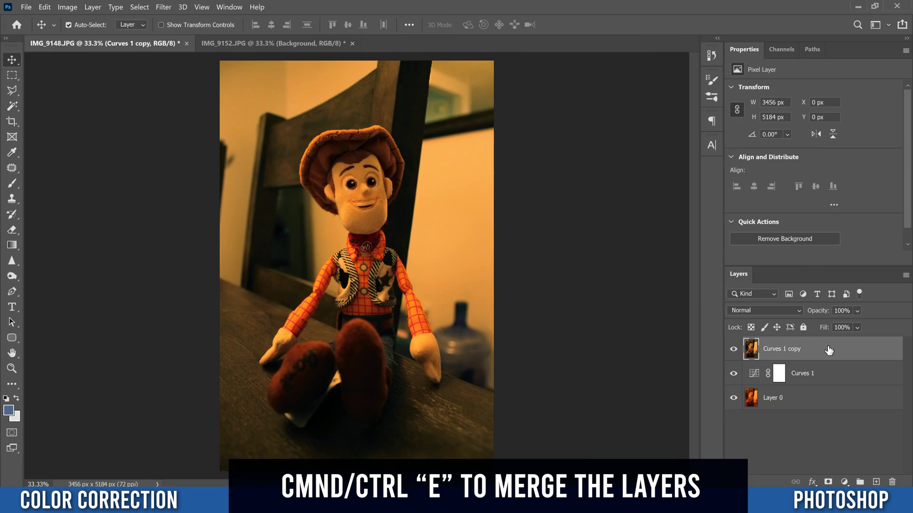
{"action": "right_click", "coordinate": [828, 349]}
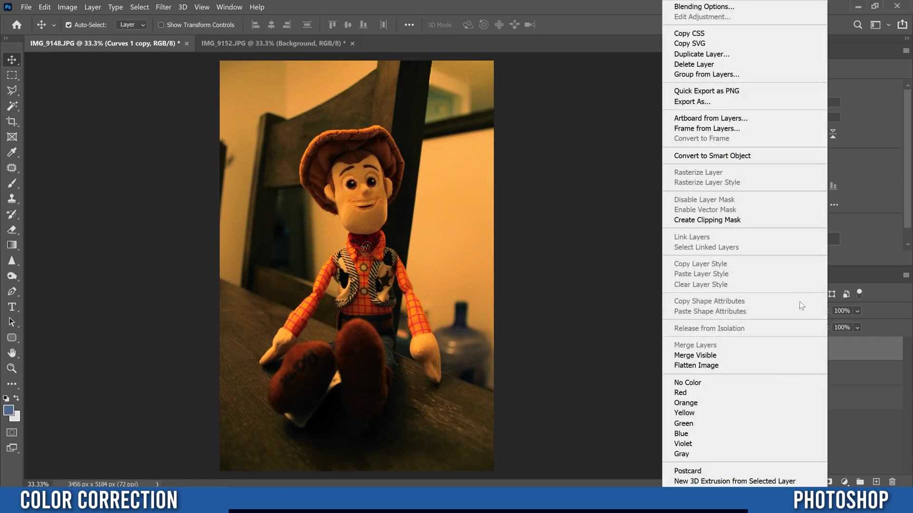
{"action": "left_click", "coordinate": [713, 157]}
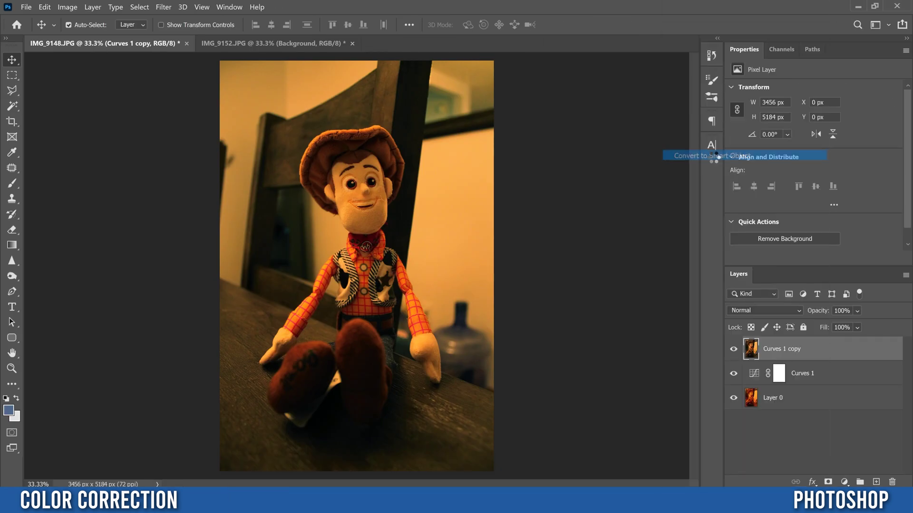
{"action": "left_click", "coordinate": [164, 6]}
{"action": "left_click", "coordinate": [187, 69]}
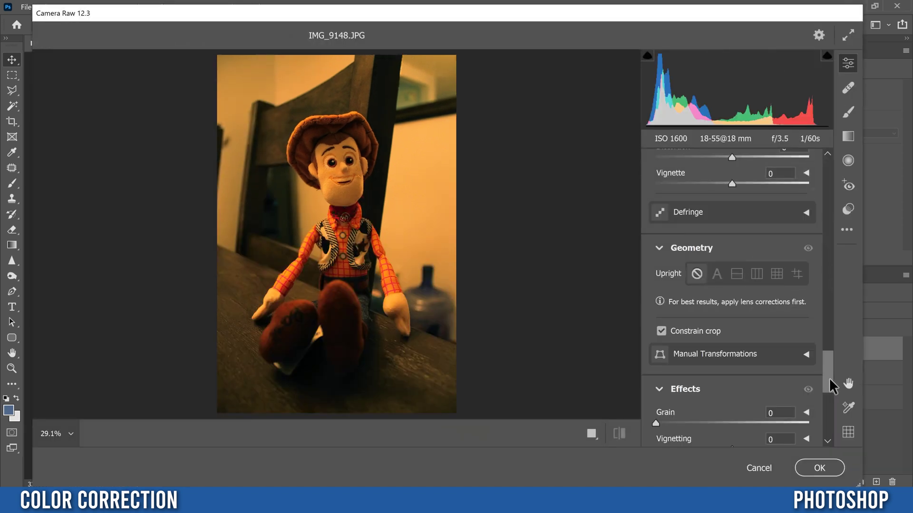
- Apply Auto white balance in Camera Raw, then tune it to Temperature -47 and Tint -10
{"action": "left_click_drag", "start_coordinate": [828, 378], "coordinate": [826, 176]}
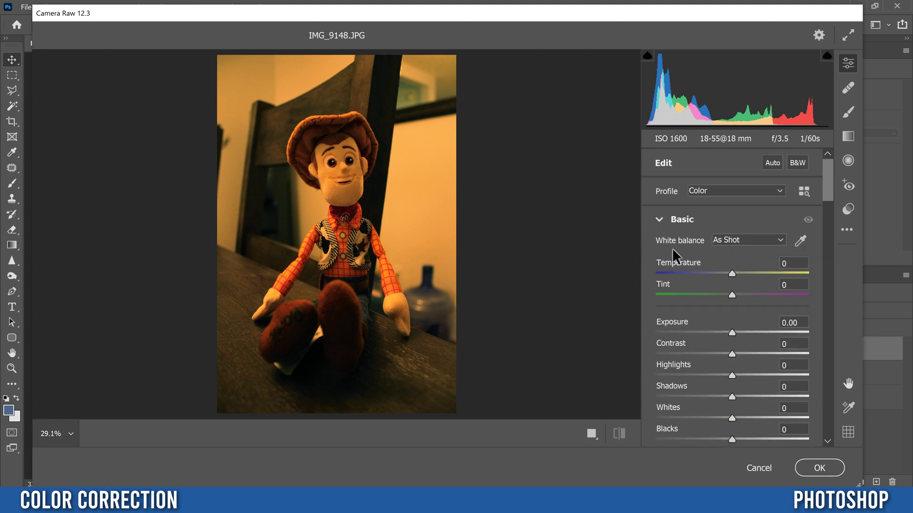
{"action": "left_click", "coordinate": [779, 241]}
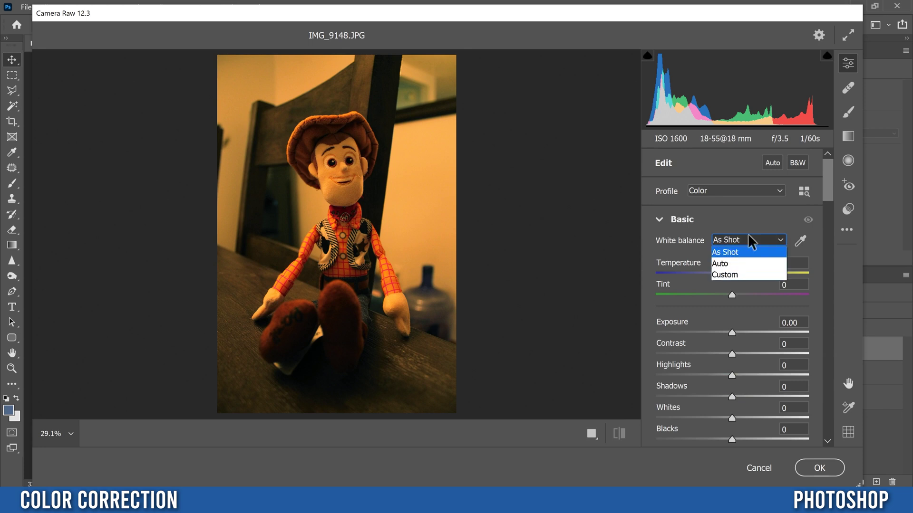
{"action": "left_click", "coordinate": [725, 264]}
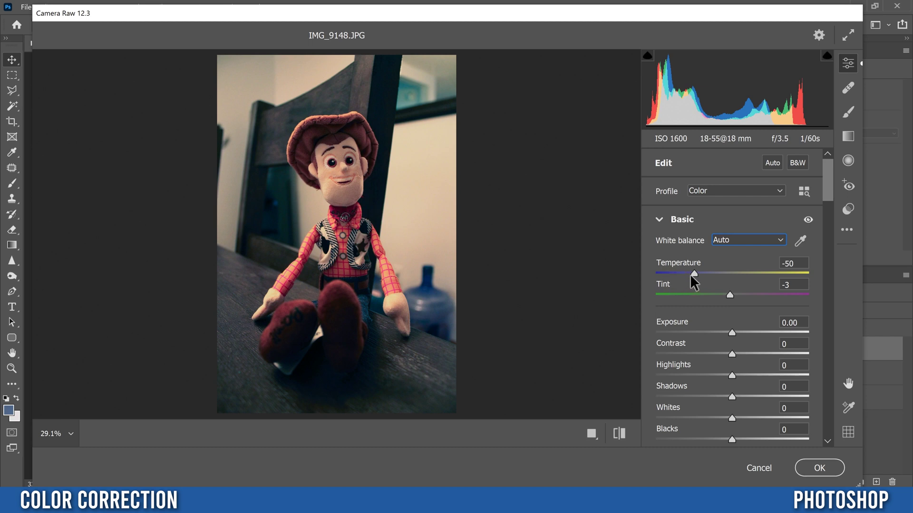
{"action": "left_click_drag", "start_coordinate": [693, 274], "coordinate": [723, 293]}
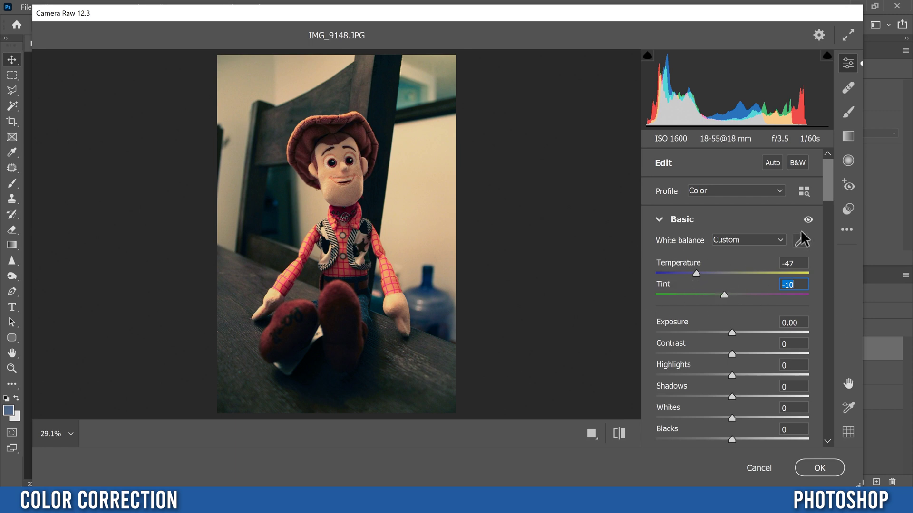
{"action": "left_click_drag", "start_coordinate": [828, 174], "coordinate": [814, 331]}
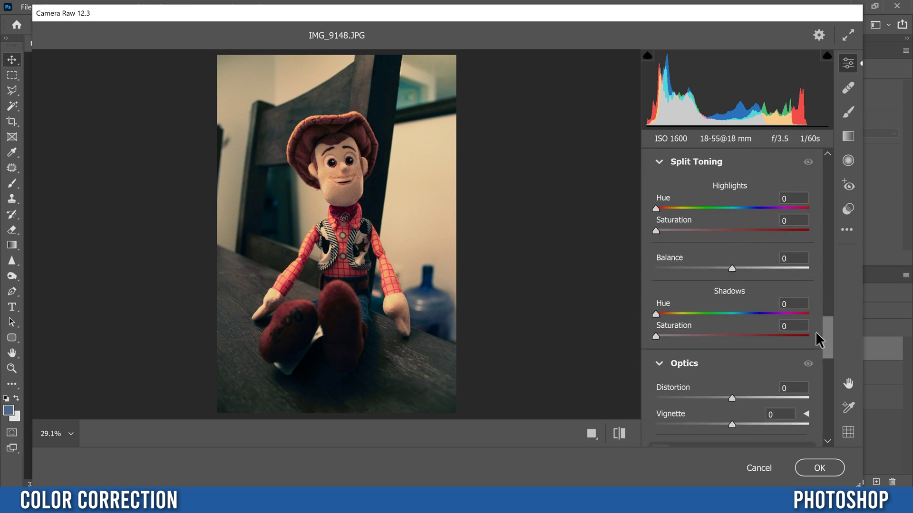
- Tint the Split Toning highlights blue at Hue 224 with Saturation 29
{"action": "left_click_drag", "start_coordinate": [656, 230], "coordinate": [736, 230]}
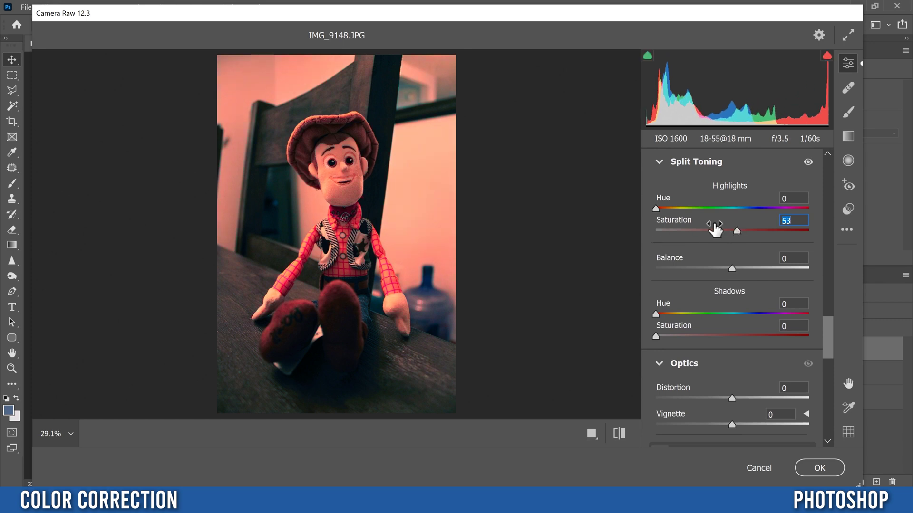
{"action": "left_click_drag", "start_coordinate": [655, 207], "coordinate": [753, 225]}
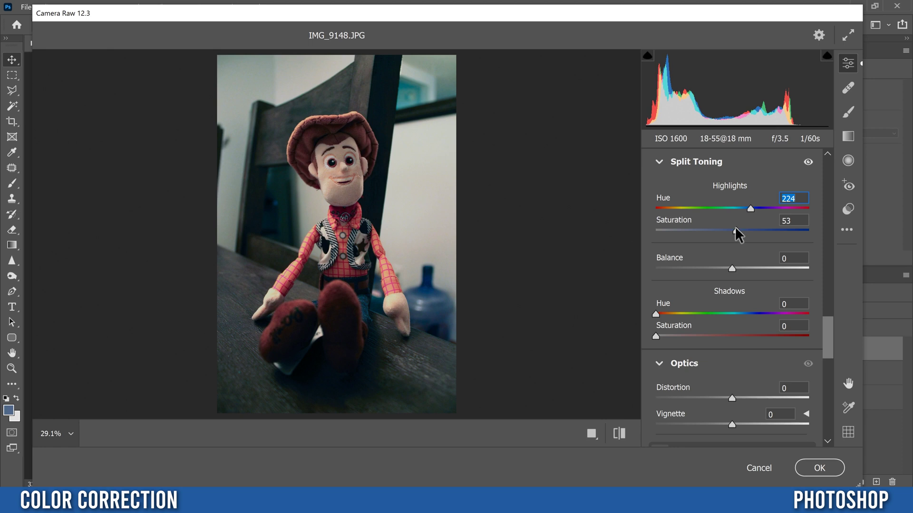
{"action": "left_click_drag", "start_coordinate": [737, 229], "coordinate": [700, 232]}
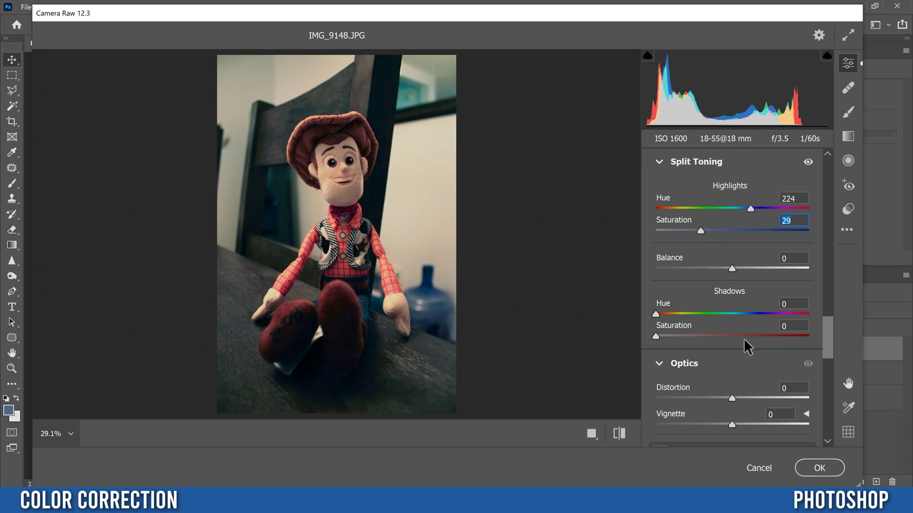
- Set the Split Toning shadows to a warm Hue 42 with Saturation lowered to about 11
{"action": "left_click_drag", "start_coordinate": [656, 336], "coordinate": [734, 336]}
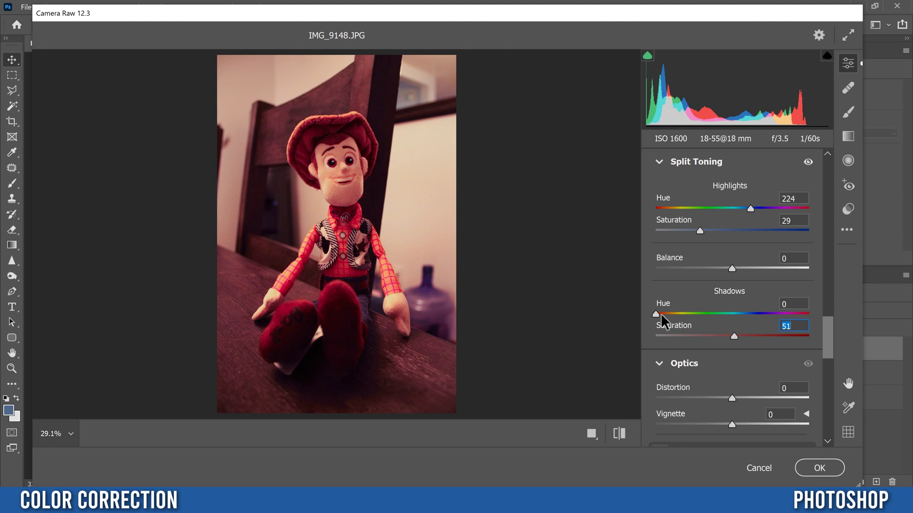
{"action": "left_click_drag", "start_coordinate": [655, 313], "coordinate": [675, 313]}
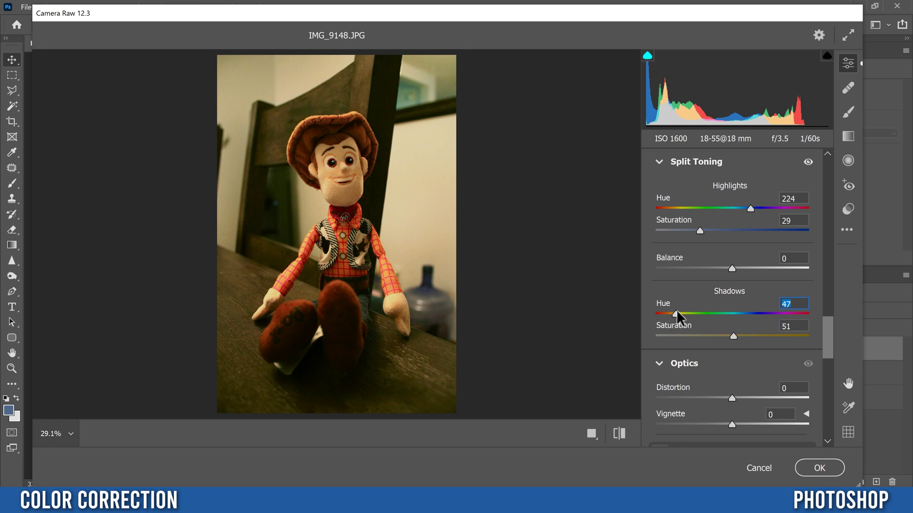
{"action": "left_click_drag", "start_coordinate": [675, 312], "coordinate": [672, 312]}
{"action": "left_click_drag", "start_coordinate": [733, 336], "coordinate": [678, 334]}
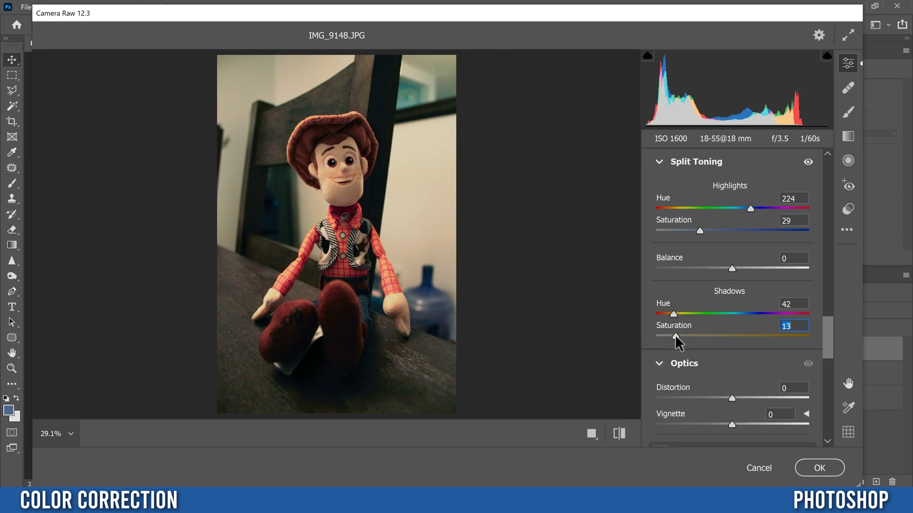
{"action": "left_click_drag", "start_coordinate": [675, 335], "coordinate": [672, 335]}
{"action": "left_click_drag", "start_coordinate": [827, 319], "coordinate": [821, 403]}
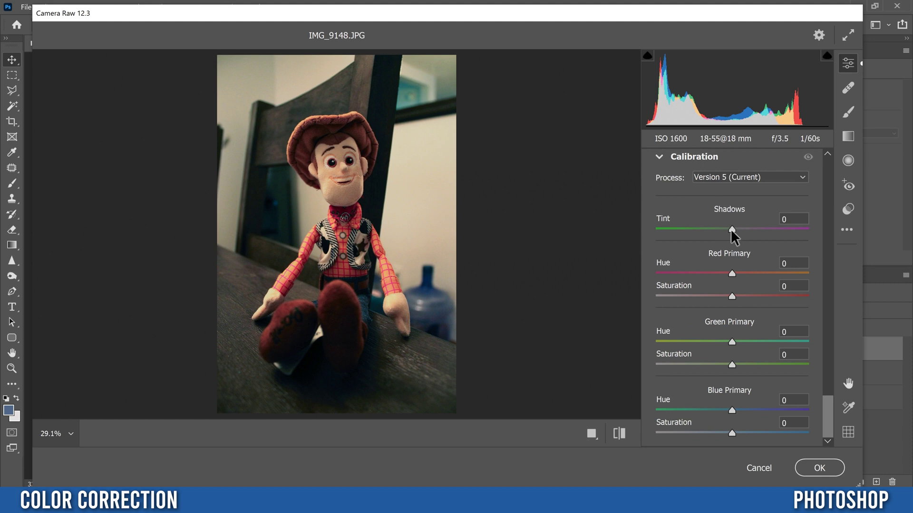
- In Camera Raw Calibration, drag Shadows Tint to -18 and Red Primary Hue to +4
{"action": "mouse_move", "coordinate": [731, 230]}
{"action": "left_mouse_down"}
{"action": "mouse_move", "coordinate": [683, 224]}
{"action": "mouse_move", "coordinate": [777, 230]}
{"action": "mouse_move", "coordinate": [689, 233]}
{"action": "mouse_move", "coordinate": [734, 231]}
{"action": "mouse_move", "coordinate": [717, 229]}
{"action": "left_mouse_up"}
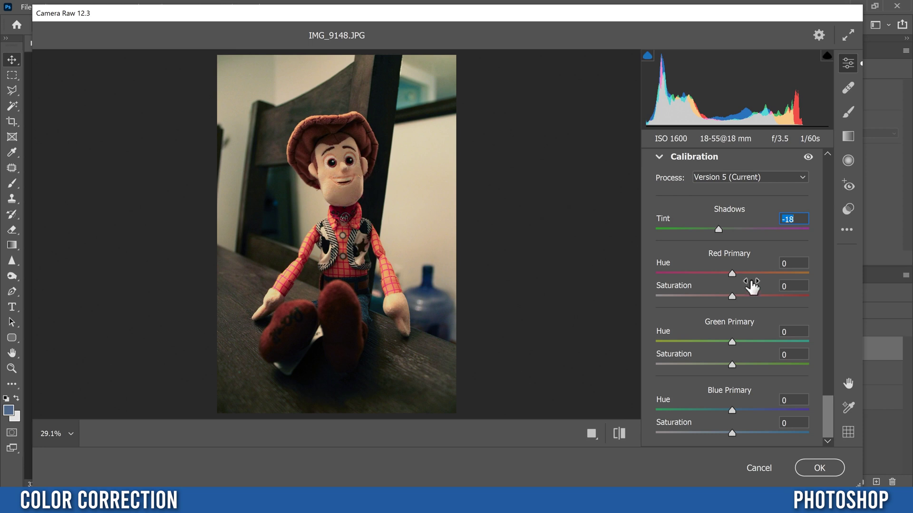
{"action": "mouse_move", "coordinate": [734, 270]}
{"action": "left_mouse_down"}
{"action": "mouse_move", "coordinate": [720, 271]}
{"action": "mouse_move", "coordinate": [734, 272]}
{"action": "left_mouse_up"}
- Raise Vibrance to +9 in Camera Raw's Basic panel
{"action": "left_click_drag", "start_coordinate": [829, 433], "coordinate": [828, 204]}
{"action": "mouse_move", "coordinate": [732, 329]}
{"action": "left_mouse_down"}
{"action": "mouse_move", "coordinate": [811, 324]}
{"action": "mouse_move", "coordinate": [730, 332]}
{"action": "mouse_move", "coordinate": [739, 330]}
{"action": "left_mouse_up"}
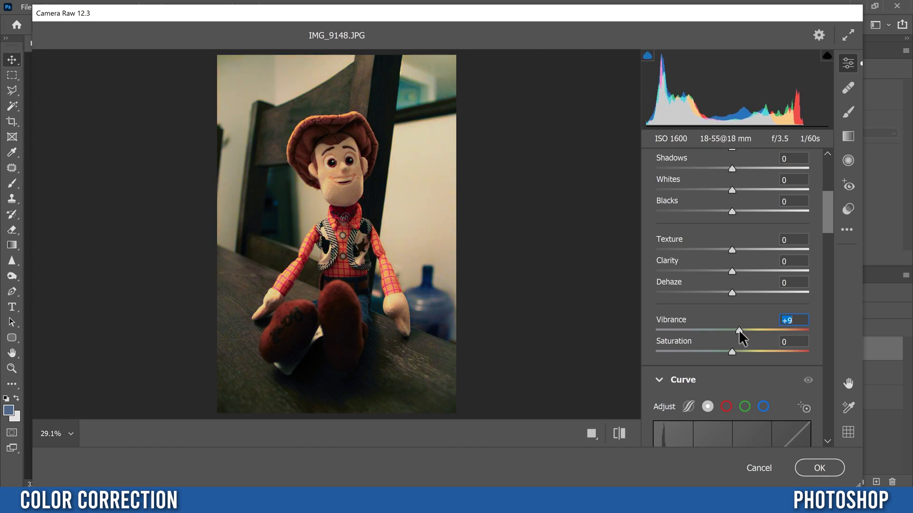
{"action": "scroll", "coordinate": [828, 206], "scroll_direction": "up", "scroll_amount": 5}
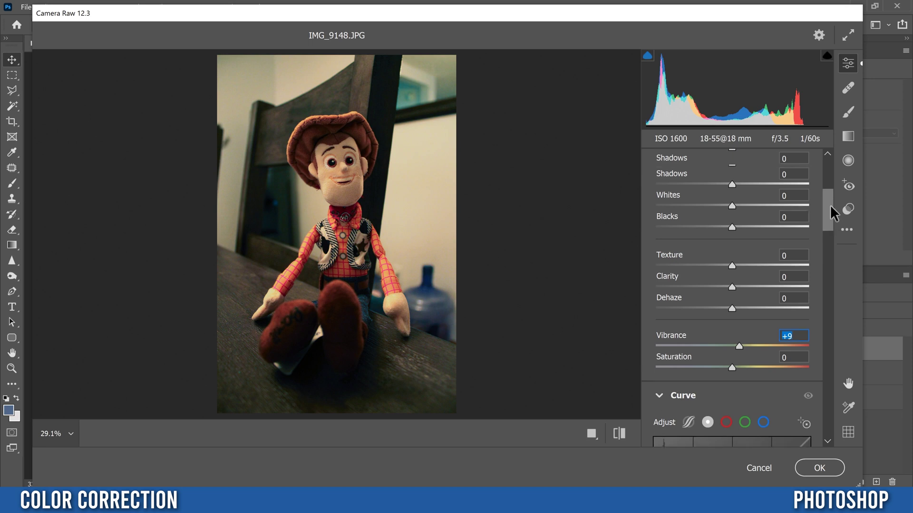
- Apply Camera Raw to Curves 1 copy, then hide and re-show the corrections to compare with the original
{"action": "left_click", "coordinate": [812, 465]}
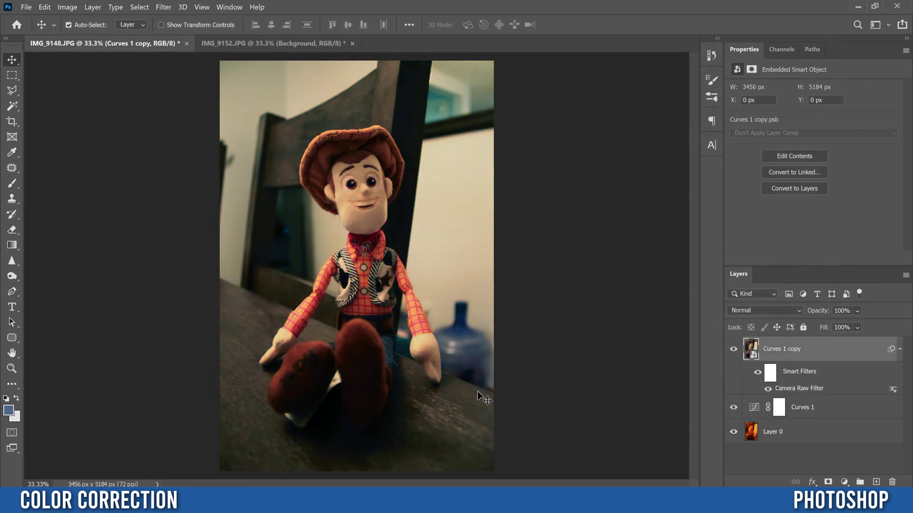
{"action": "left_click", "coordinate": [734, 434], "text": "alt"}
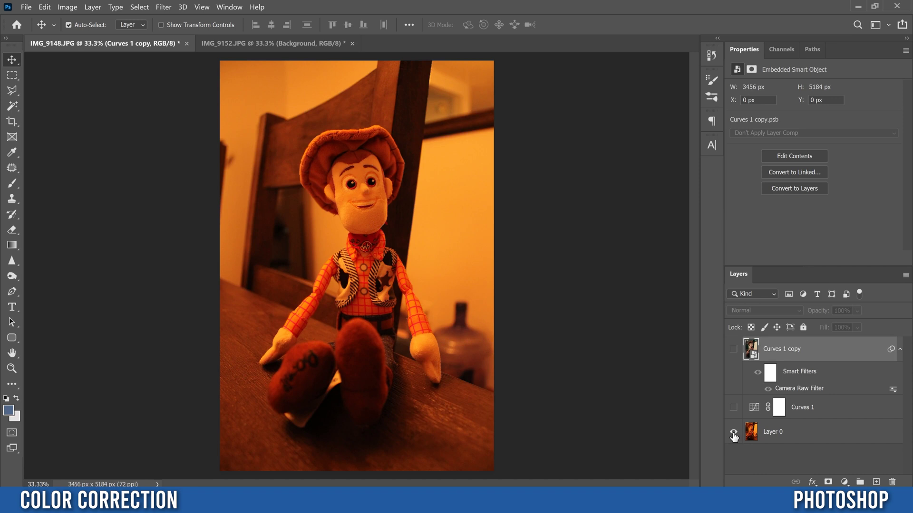
{"action": "left_click", "coordinate": [734, 434], "text": "alt"}
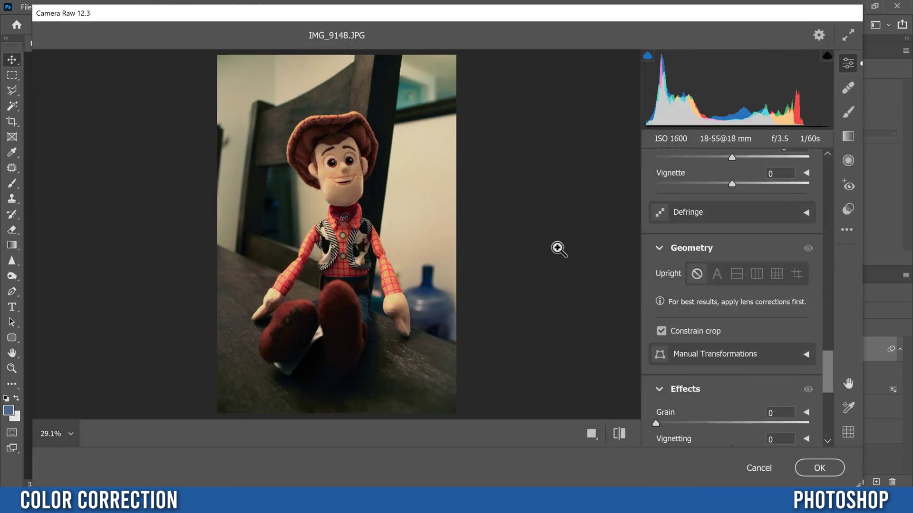
- Change the Camera Raw filter's Tint to -3 and Contrast to +12, and commit
{"action": "left_click_drag", "start_coordinate": [828, 360], "coordinate": [829, 173]}
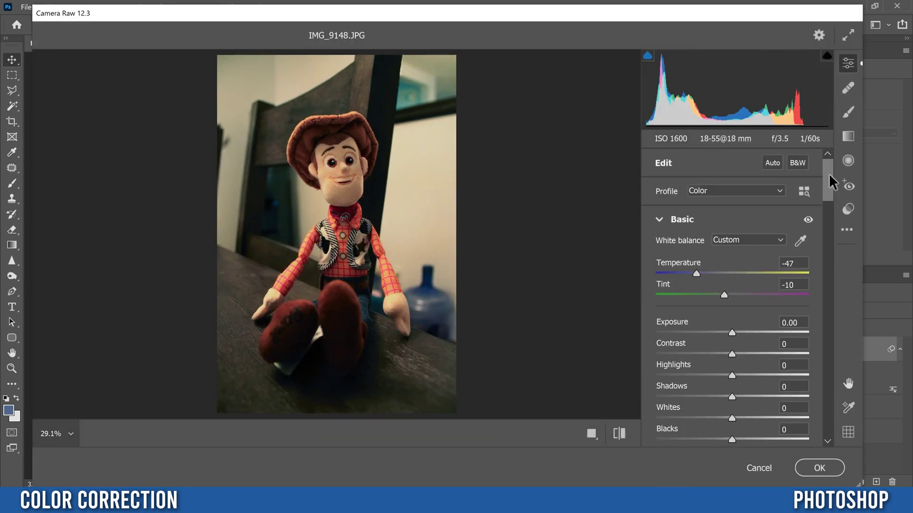
{"action": "left_click_drag", "start_coordinate": [722, 293], "coordinate": [727, 292]}
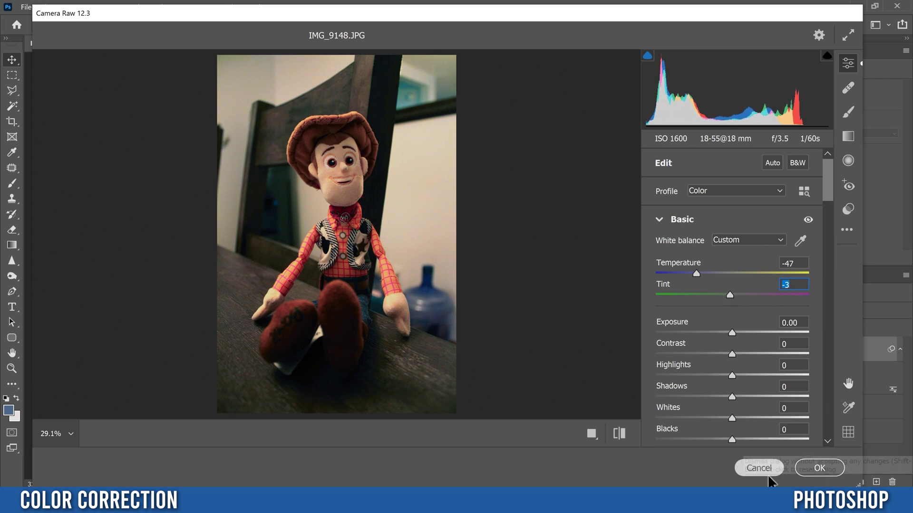
{"action": "left_click_drag", "start_coordinate": [729, 355], "coordinate": [738, 354]}
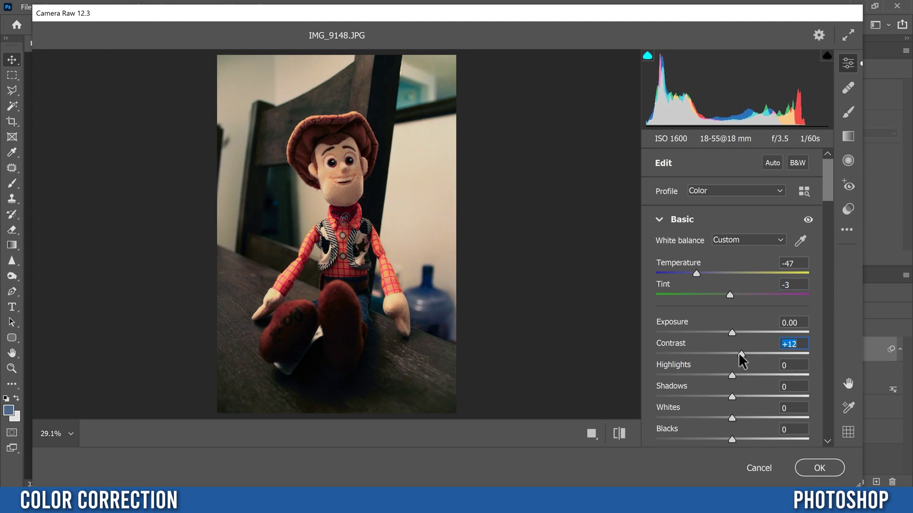
{"action": "left_click", "coordinate": [814, 469]}
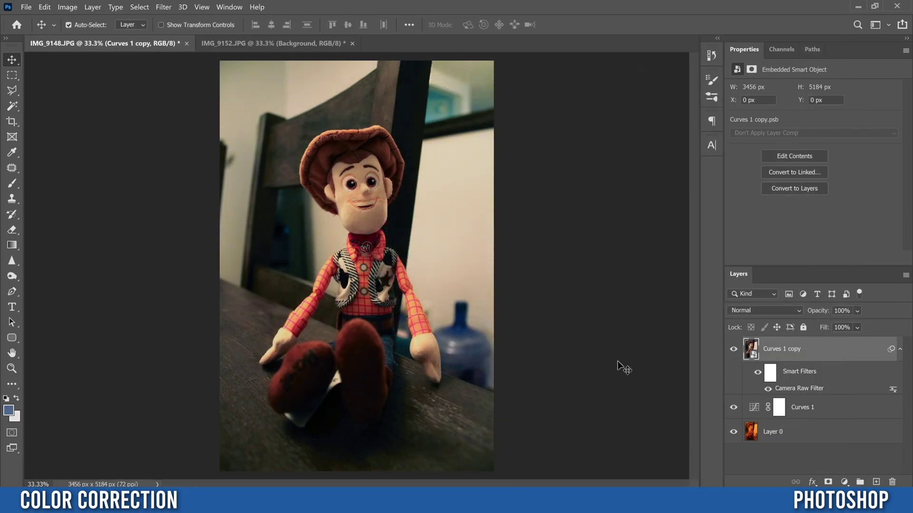